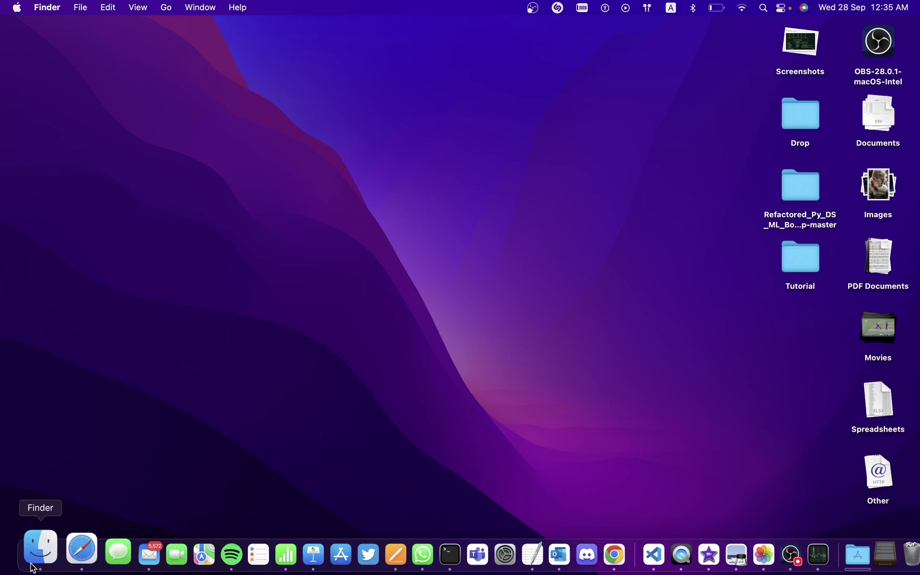
Open Finder's File menu to reach the new window, folder and smart folder commands.
{"action": "left_click", "coordinate": [80, 9]}
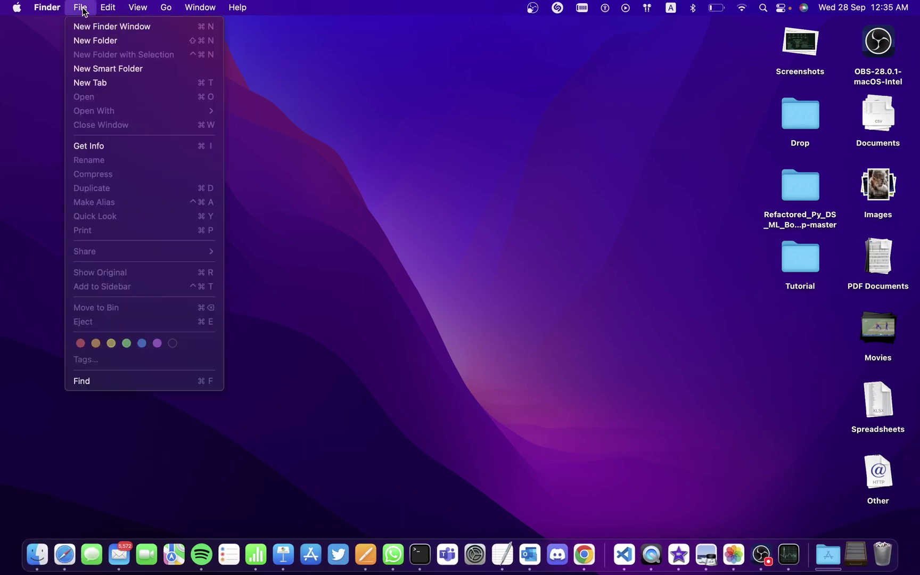
Create a new smart folder and add a 'Kind is Document' search rule.
{"action": "left_click", "coordinate": [107, 70]}
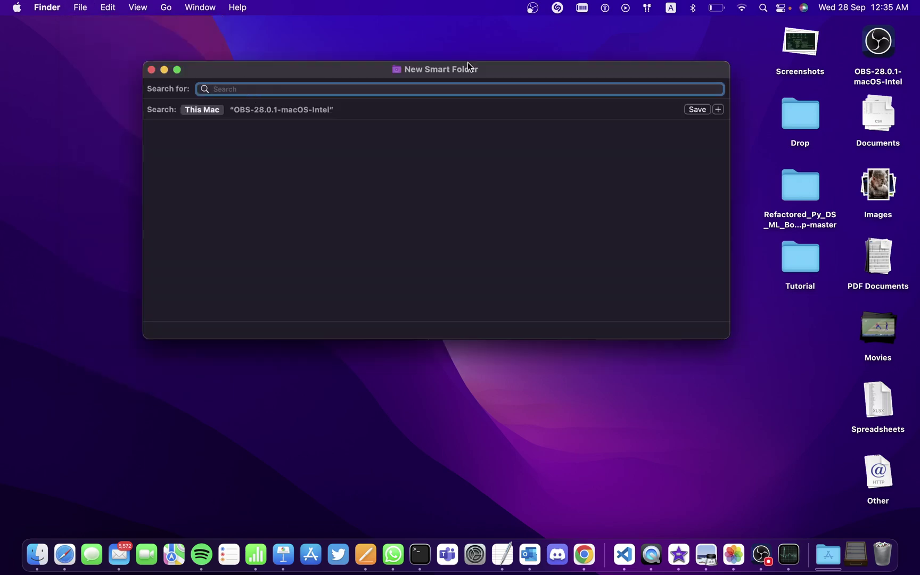
{"action": "left_click", "coordinate": [718, 109]}
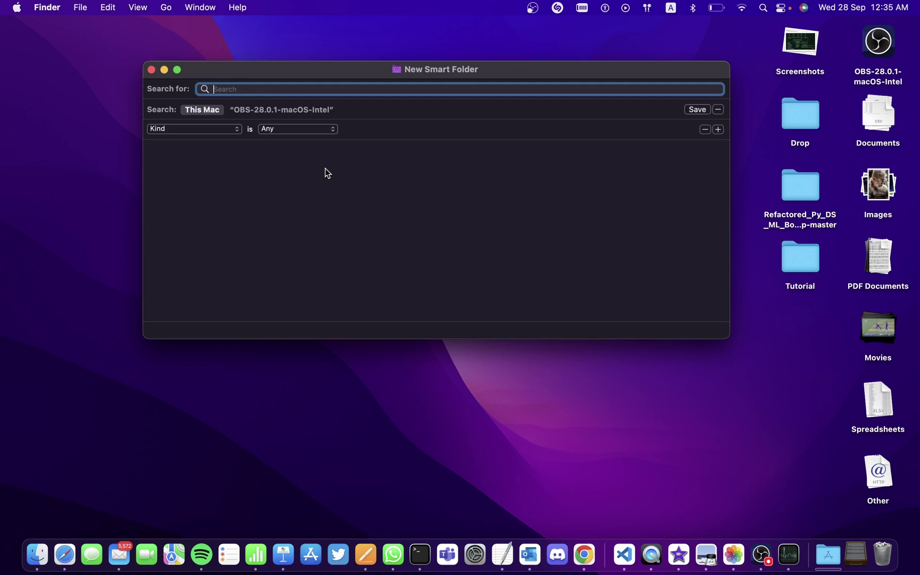
{"action": "left_click", "coordinate": [206, 129]}
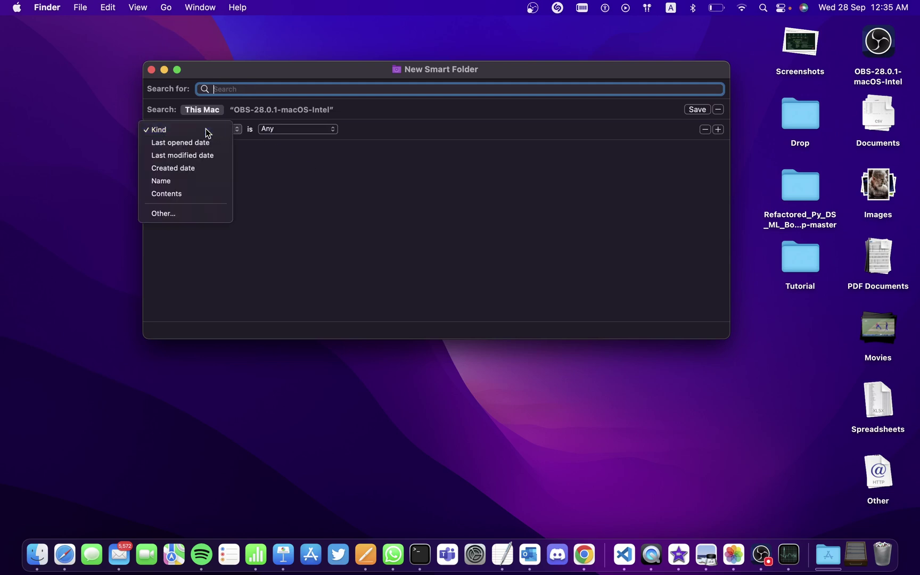
{"action": "left_click", "coordinate": [206, 129]}
{"action": "left_click", "coordinate": [304, 130]}
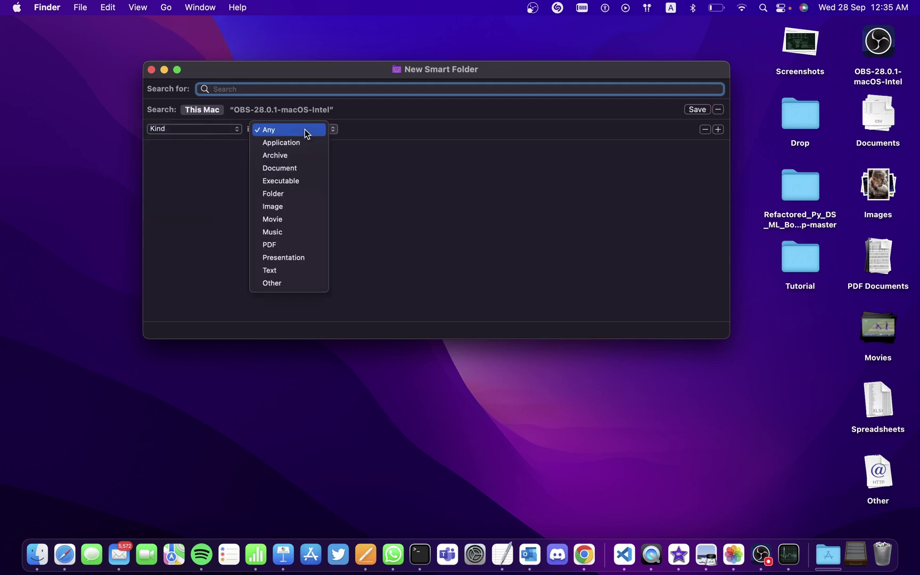
{"action": "left_click", "coordinate": [307, 170]}
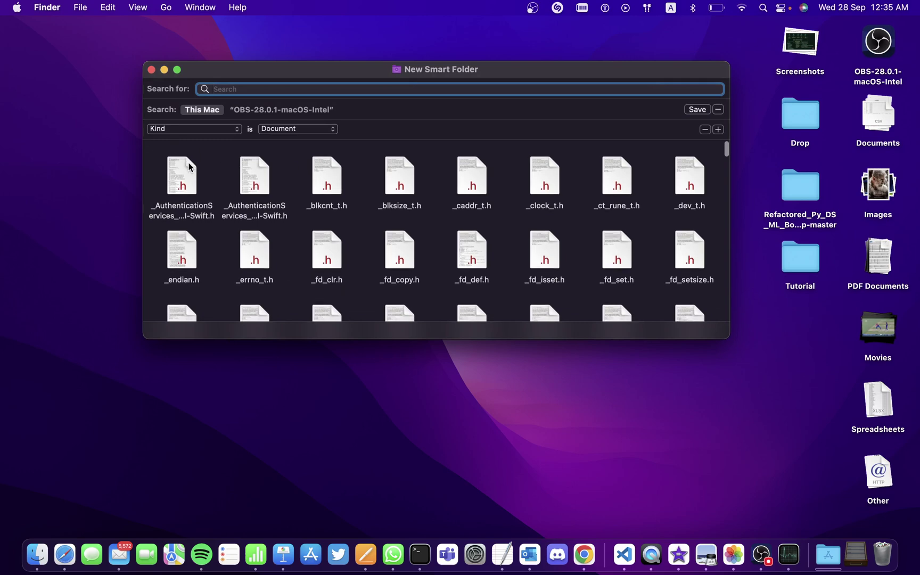
Compare both _AuthenticationServices_SwiftUI-Swift.h files by selecting each in turn, then clear the selection.
{"action": "left_click", "coordinate": [190, 193]}
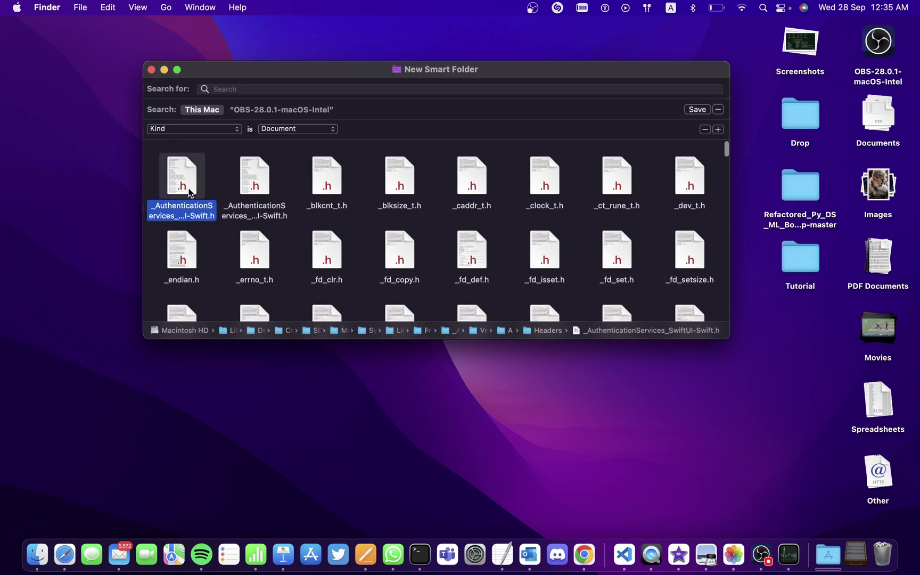
{"action": "left_click", "coordinate": [270, 194]}
{"action": "left_click", "coordinate": [180, 183]}
{"action": "left_click", "coordinate": [241, 181]}
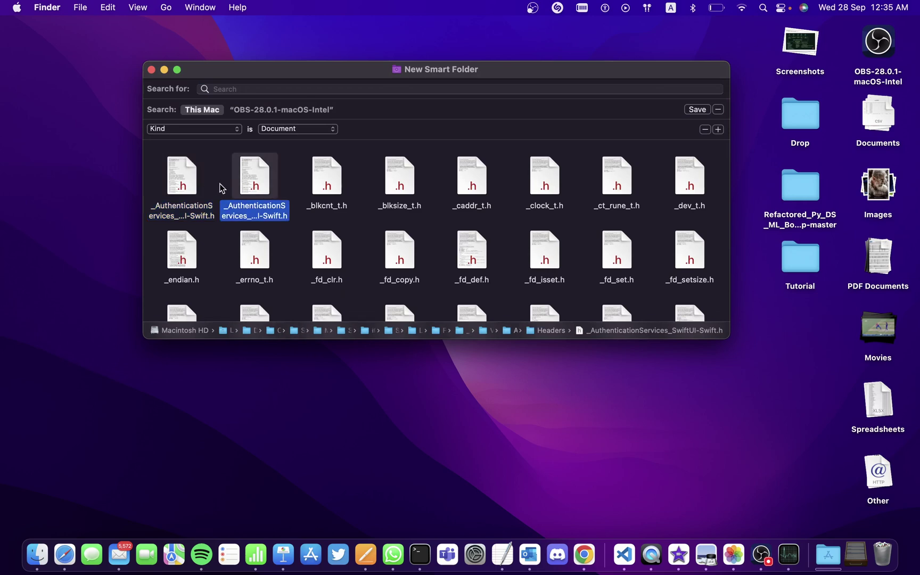
{"action": "left_click", "coordinate": [196, 185]}
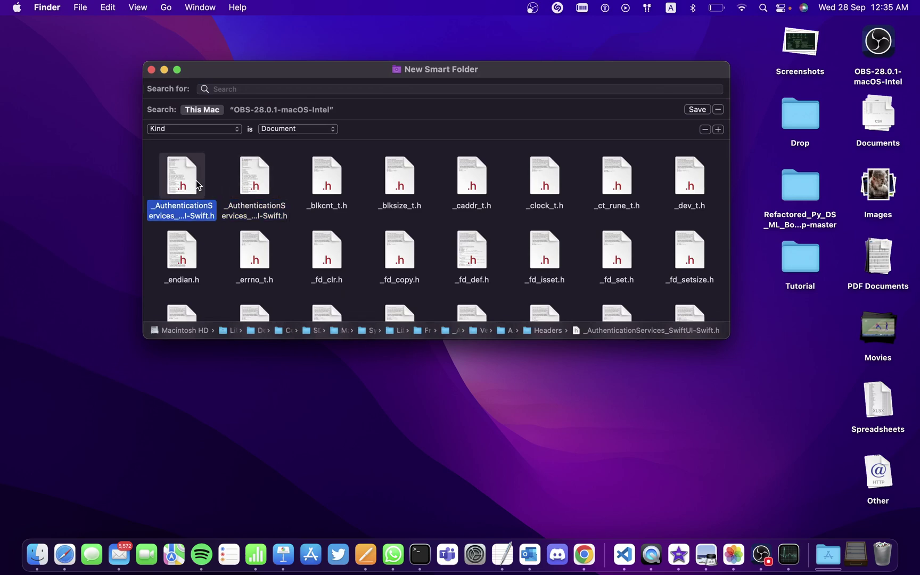
{"action": "left_click", "coordinate": [254, 183]}
{"action": "left_click", "coordinate": [221, 181]}
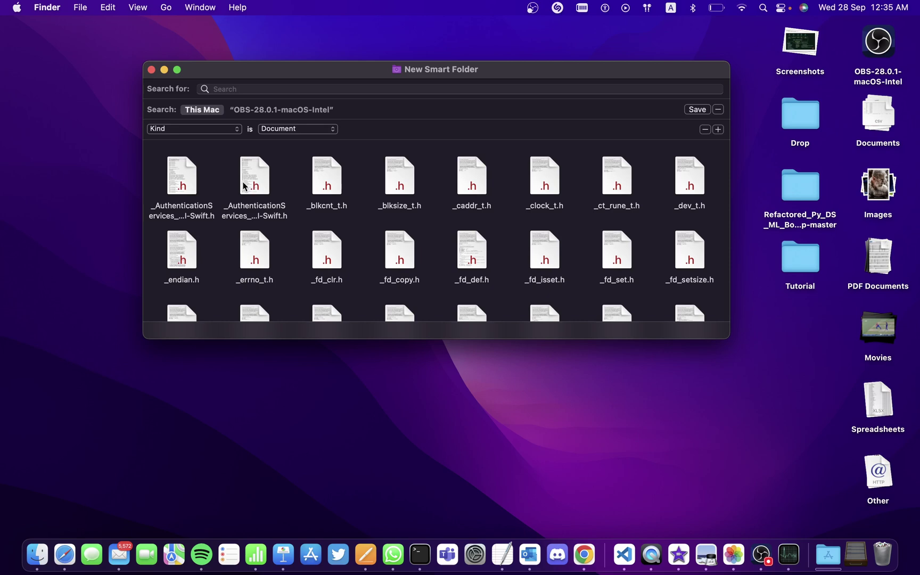
{"action": "scroll", "coordinate": [396, 189], "scroll_direction": "down", "scroll_amount": 3}
{"action": "scroll", "coordinate": [394, 188], "scroll_direction": "down", "scroll_amount": 3}
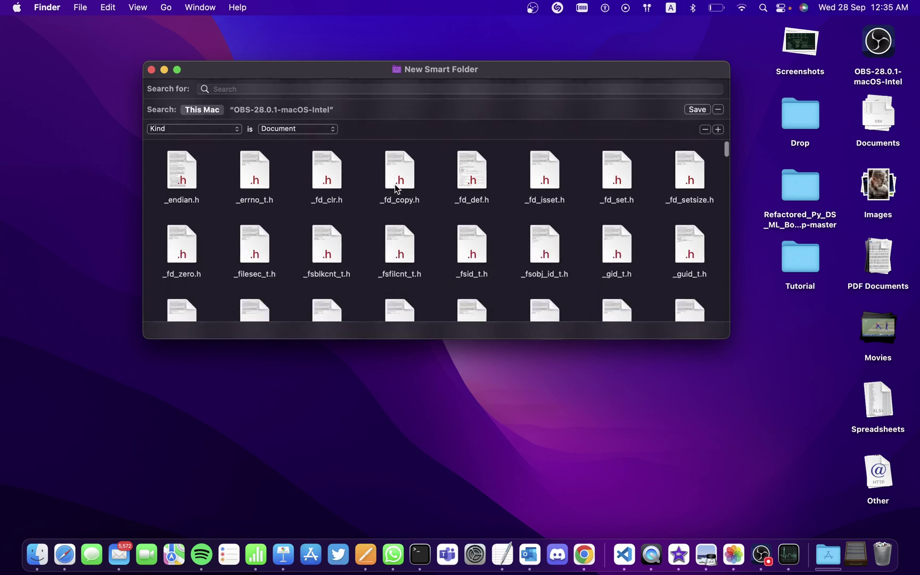
{"action": "scroll", "coordinate": [394, 188], "scroll_direction": "down", "scroll_amount": 5}
{"action": "scroll", "coordinate": [394, 188], "scroll_direction": "up", "scroll_amount": 5}
{"action": "scroll", "coordinate": [394, 189], "scroll_direction": "up", "scroll_amount": 3}
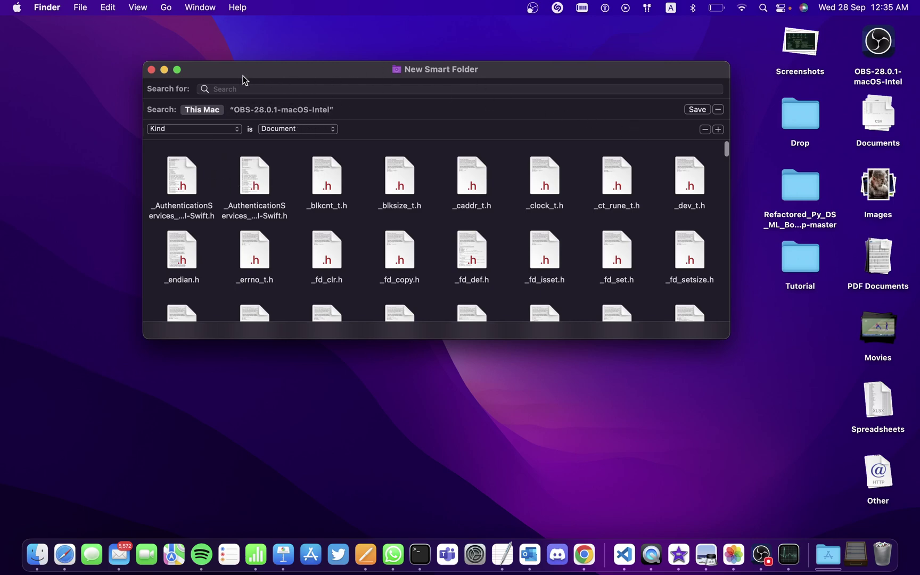
{"action": "left_click", "coordinate": [243, 89]}
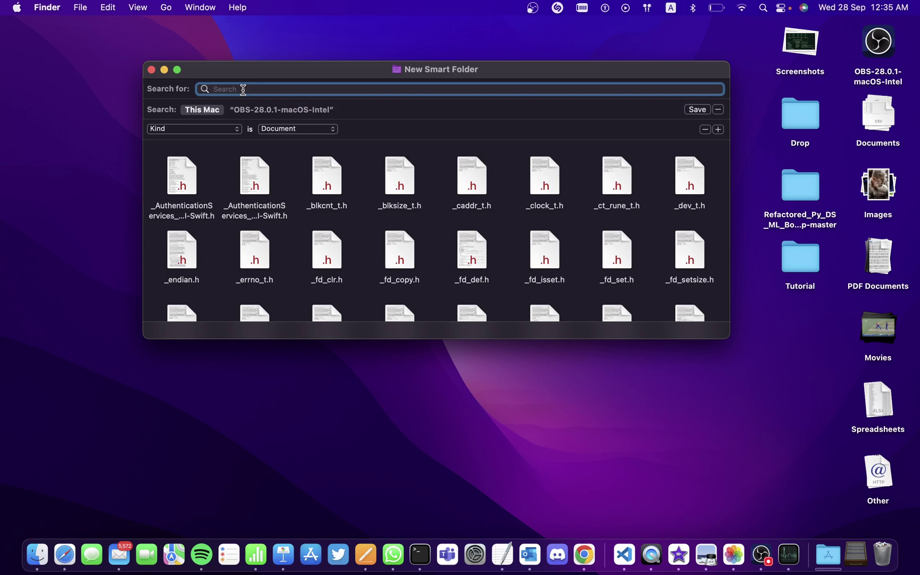
{"action": "scroll", "coordinate": [468, 230], "scroll_direction": "down", "scroll_amount": 2}
{"action": "scroll", "coordinate": [468, 229], "scroll_direction": "down", "scroll_amount": 3}
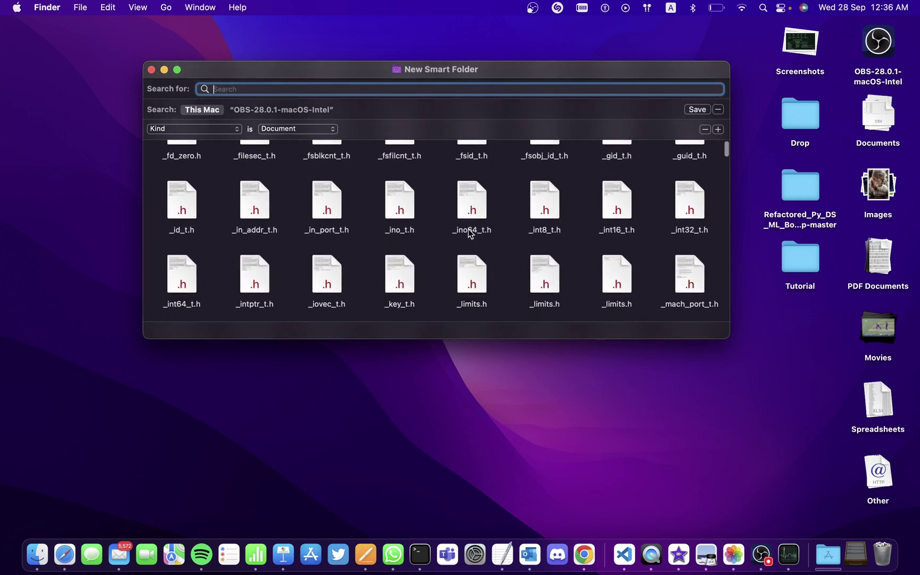
{"action": "scroll", "coordinate": [468, 230], "scroll_direction": "up", "scroll_amount": 3}
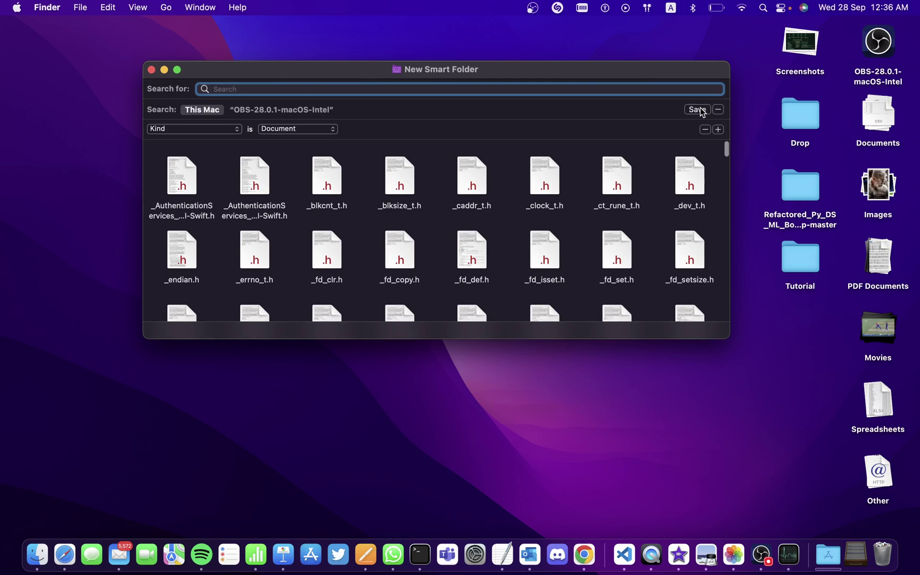
Move the smart folder window up and left, and show the rule's search attribute list.
{"action": "left_click_drag", "start_coordinate": [558, 72], "coordinate": [518, 51]}
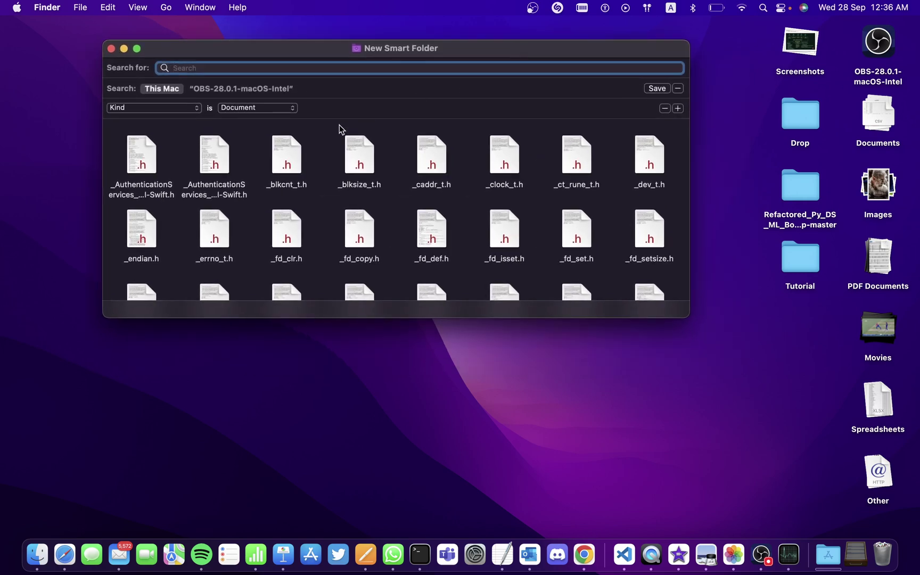
{"action": "left_click", "coordinate": [168, 110]}
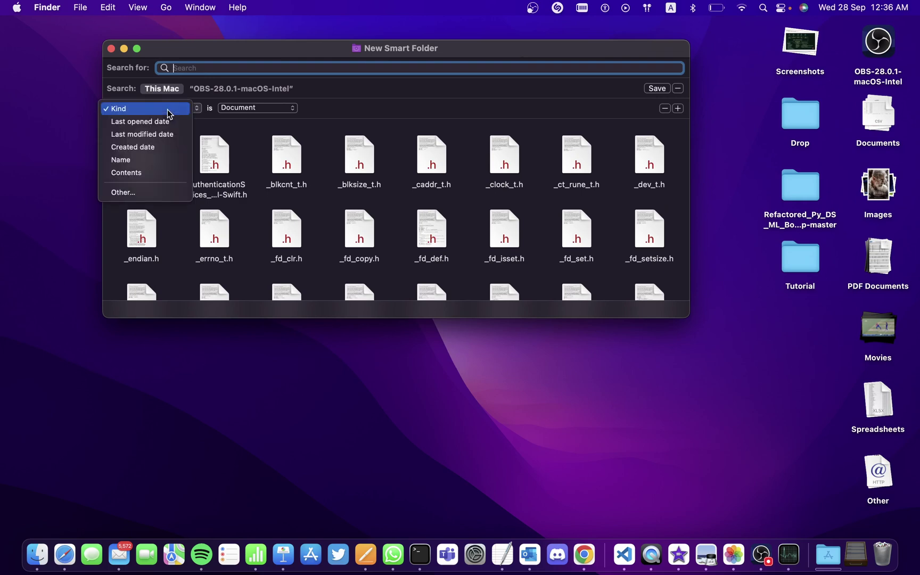
{"action": "left_click", "coordinate": [161, 147]}
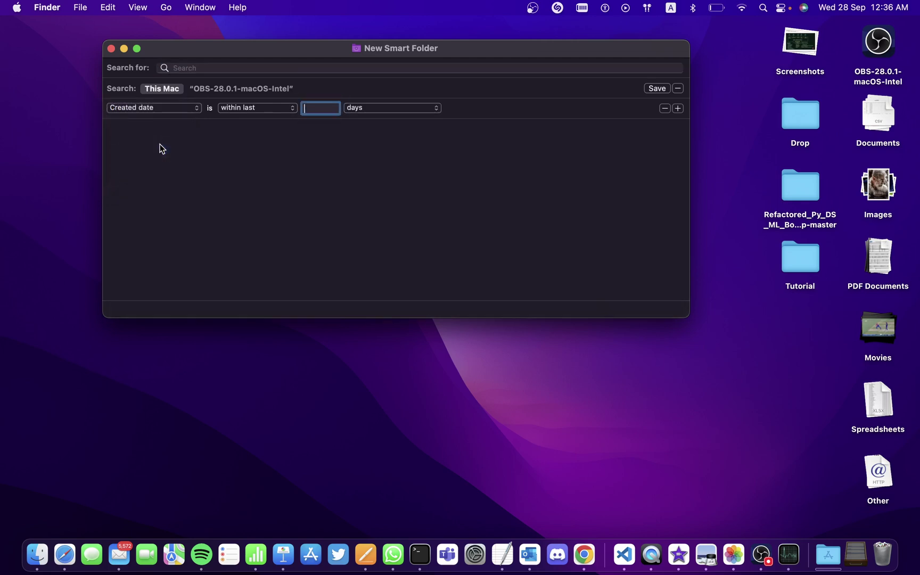
{"action": "left_click", "coordinate": [261, 110]}
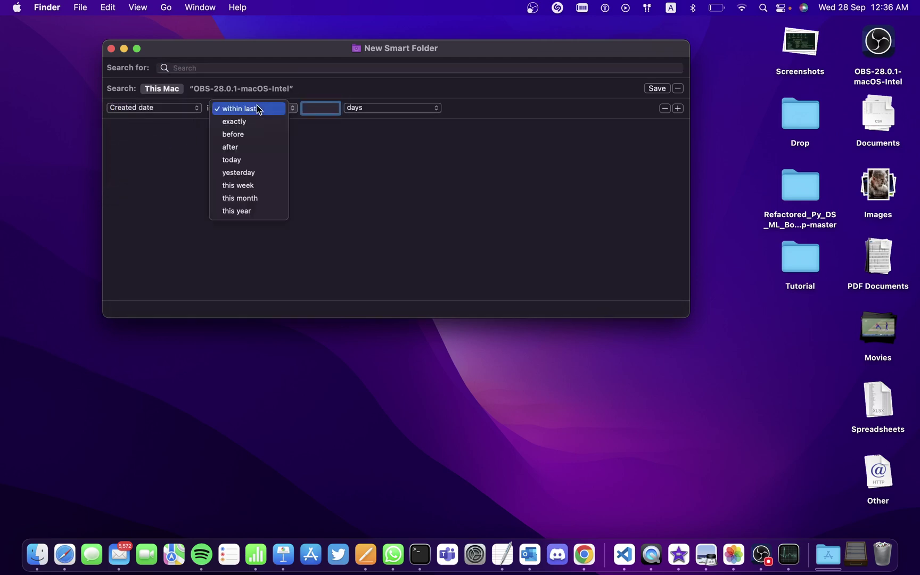
{"action": "left_click", "coordinate": [362, 132]}
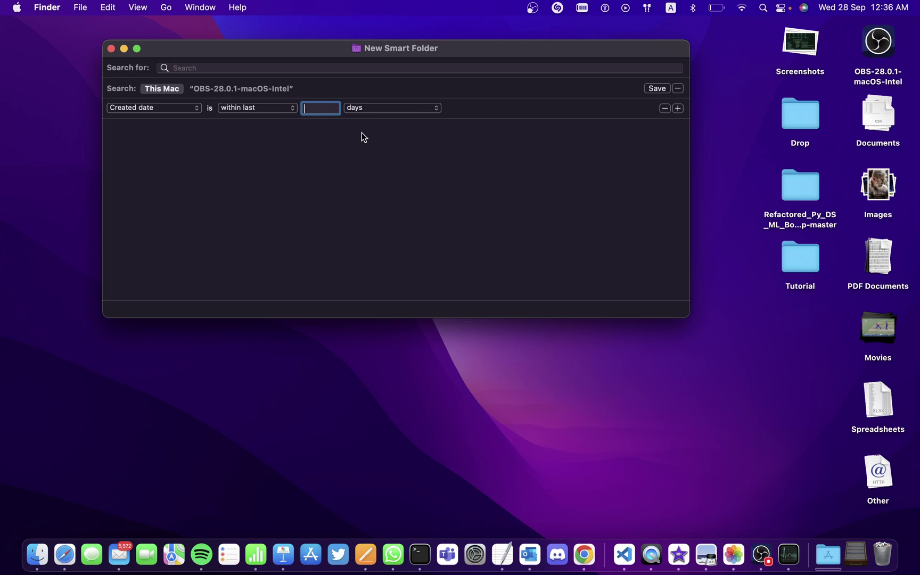